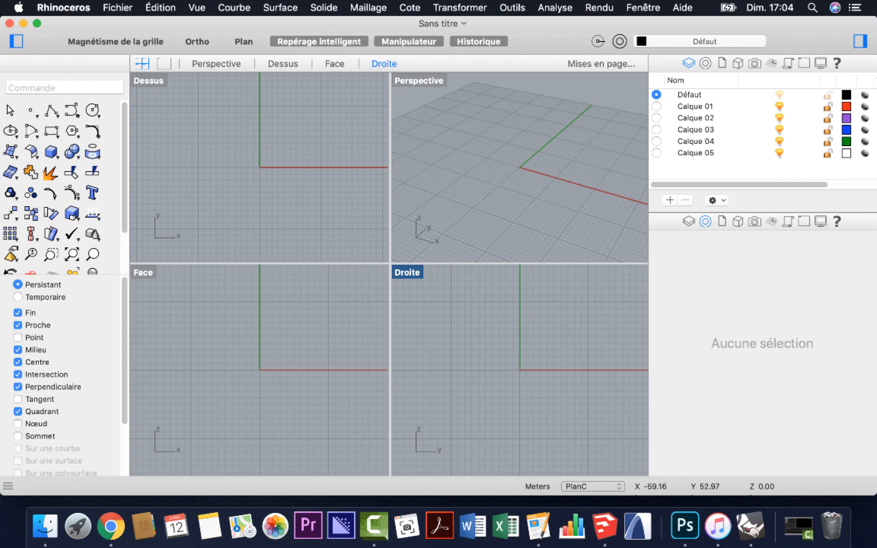
# - Import "Plan topo pour Rhino 2007 lt.dwg" from Dropbox with model units in Meters and layout units in Millimeters
pyautogui.click(117, 7)
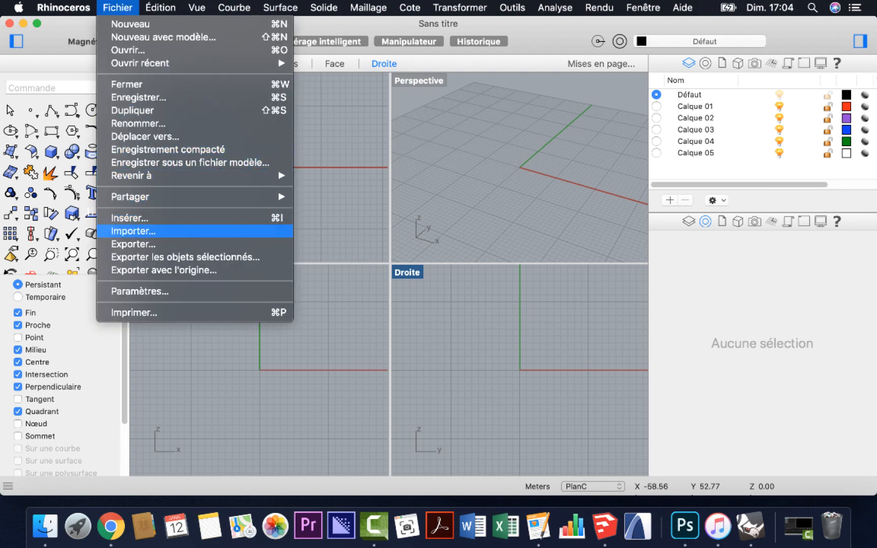
pyautogui.click(133, 231)
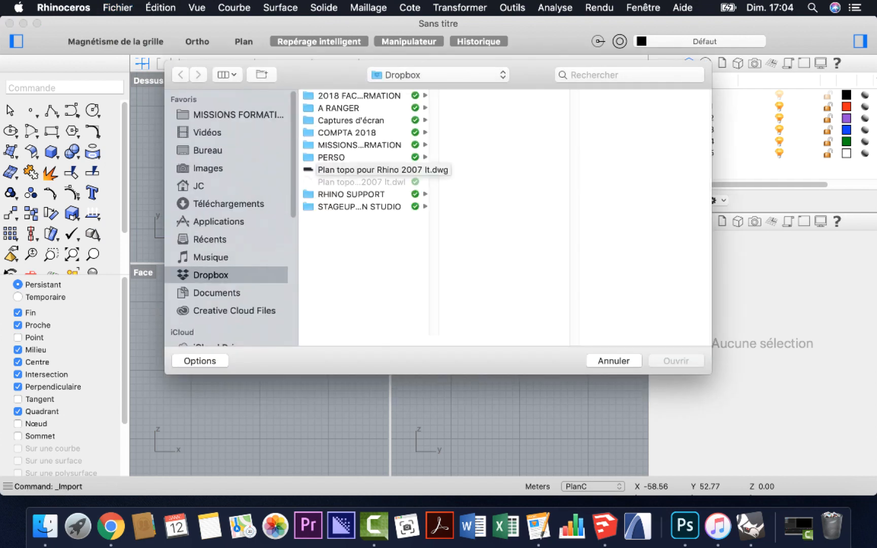
pyautogui.click(360, 170)
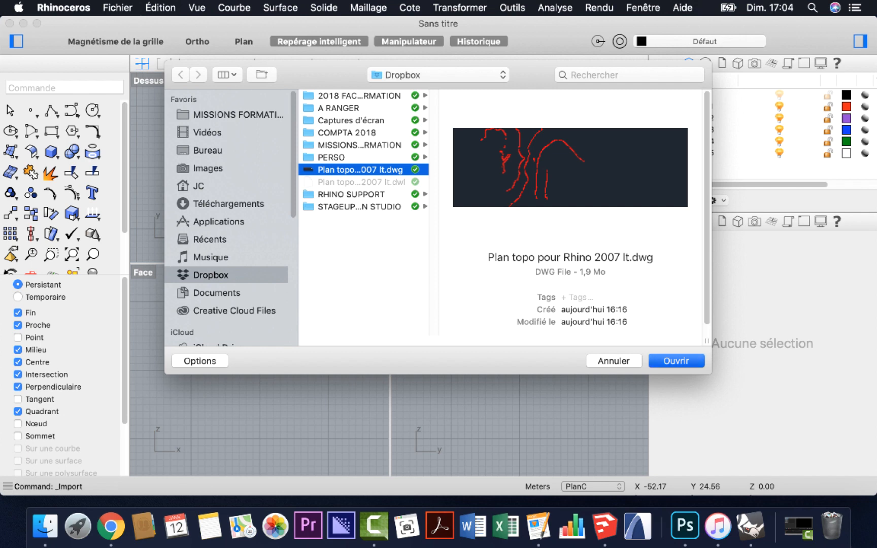
pyautogui.press('Return')
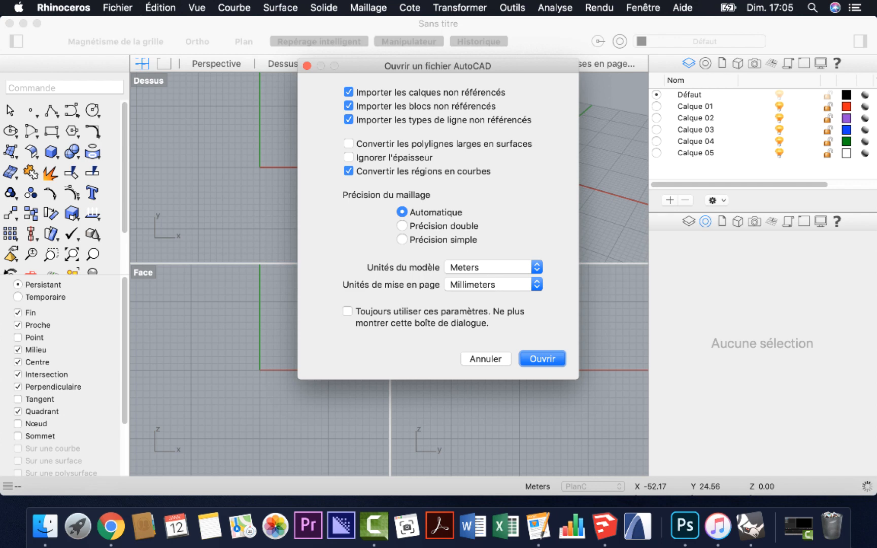
pyautogui.press('Return')
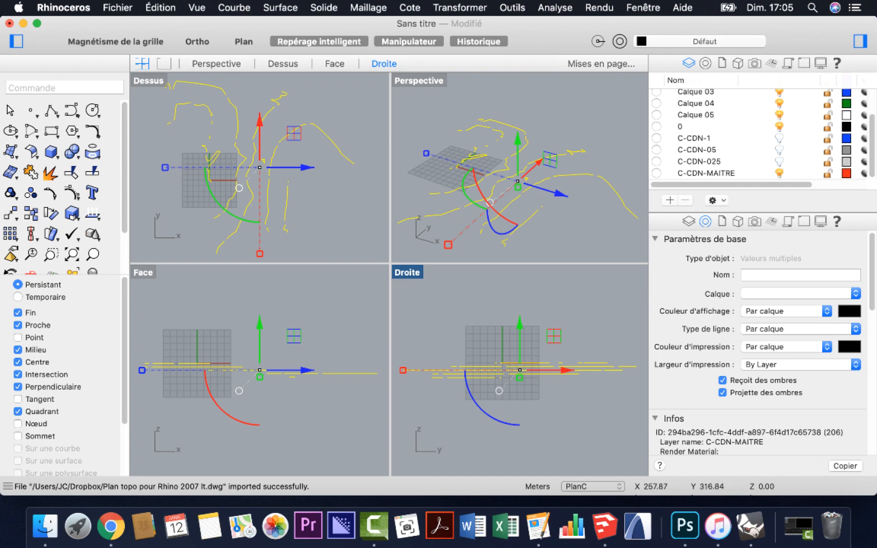
# - Turn on the hidden contour layers C-CDN-1, C-CDN-05 and C-CDN-025
pyautogui.scroll(3, 759, 135)
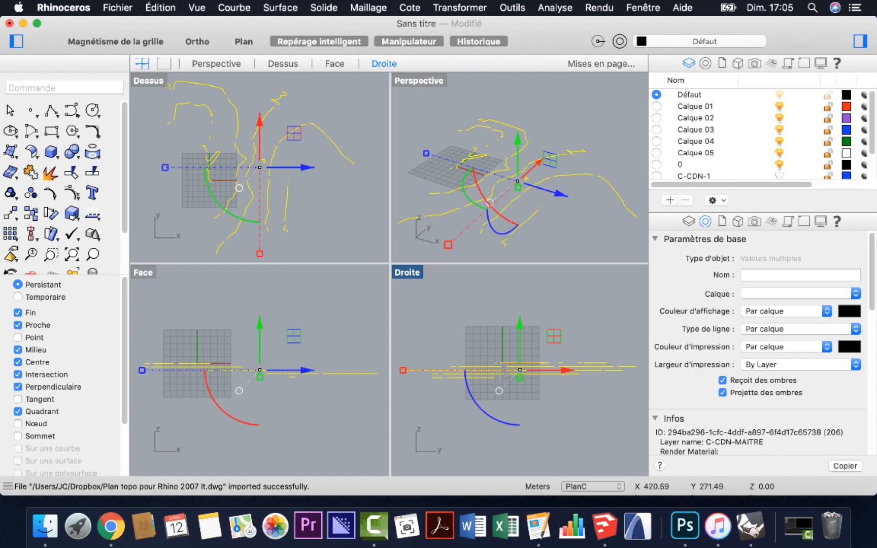
pyautogui.scroll(-3, 759, 134)
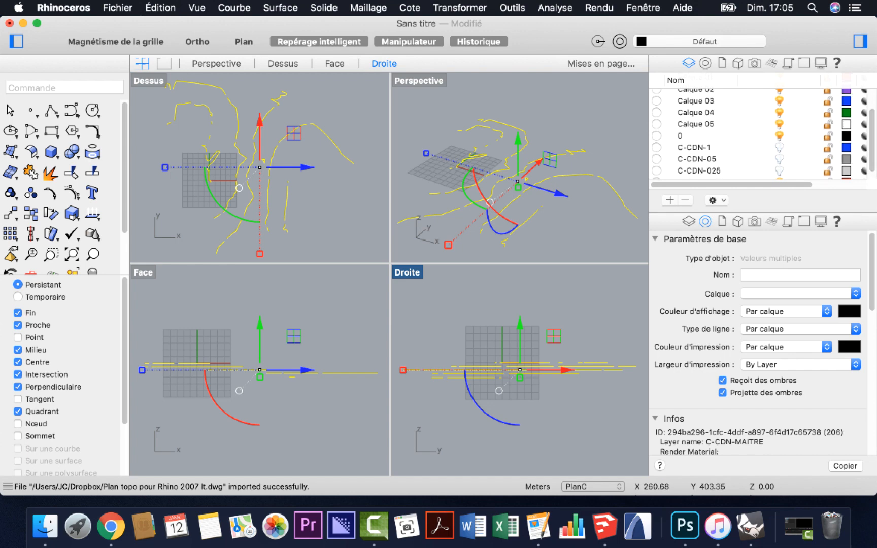
pyautogui.click(780, 147)
pyautogui.click(779, 159)
pyautogui.click(779, 170)
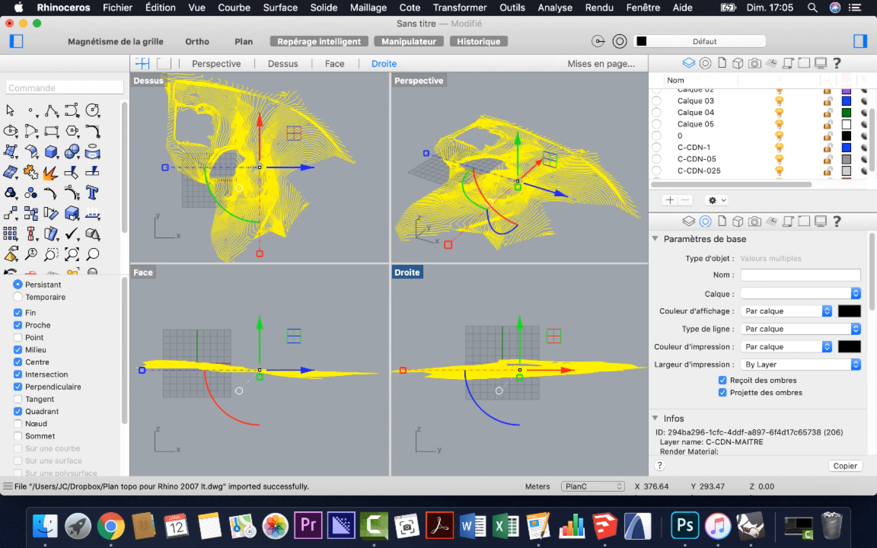
# - Make the layer Calque 01 current and rename it "surface"
pyautogui.scroll(-1, 761, 133)
pyautogui.scroll(2, 757, 134)
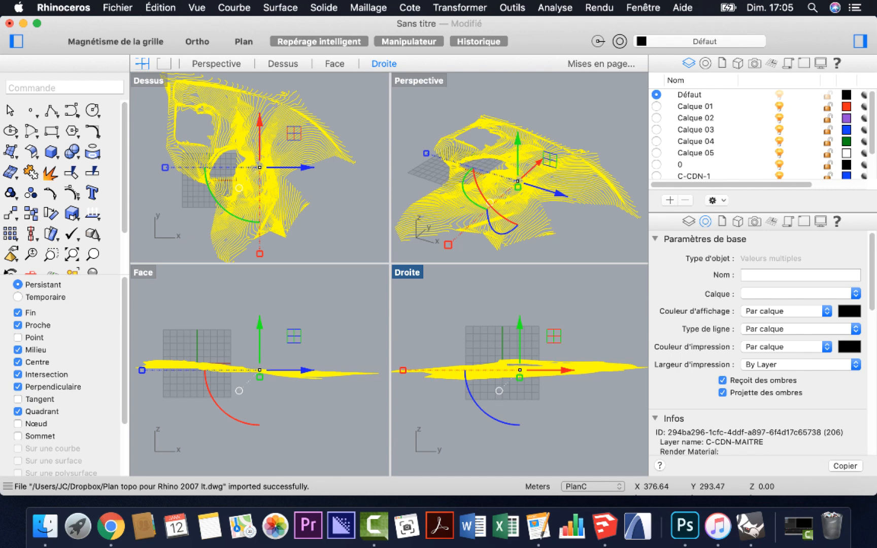
pyautogui.click(657, 107)
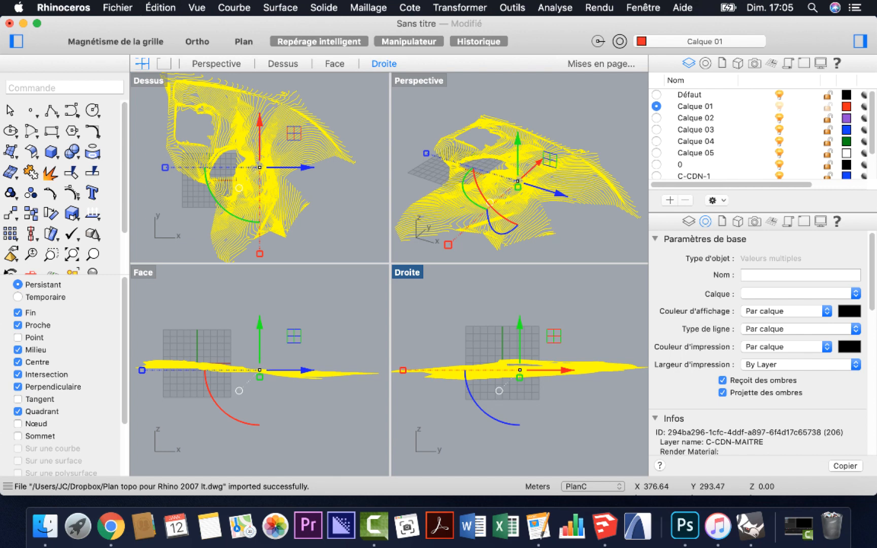
pyautogui.rightClick(688, 105)
pyautogui.press('Escape')
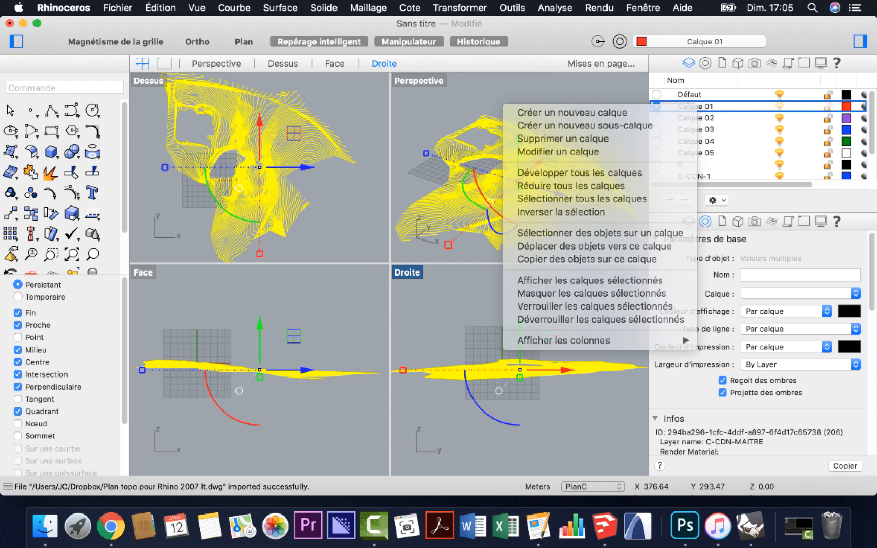
pyautogui.doubleClick(695, 106)
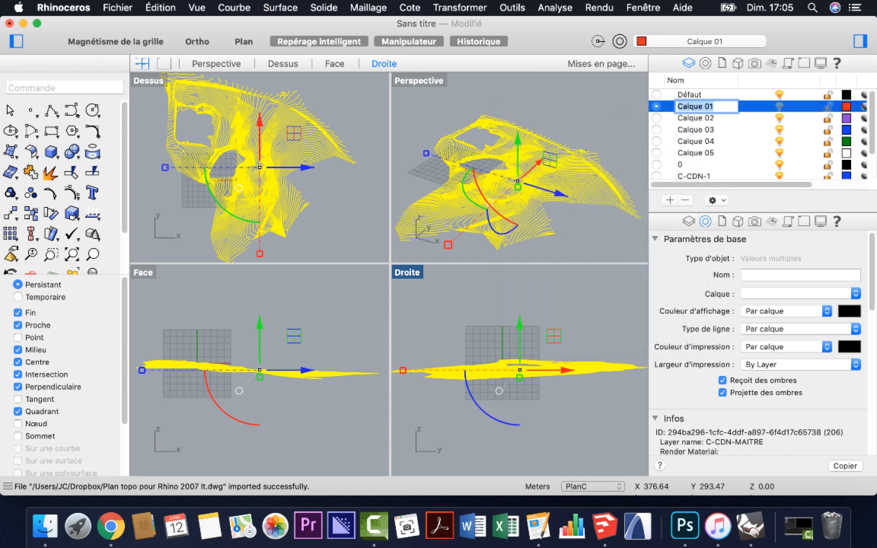
pyautogui.write('surface')
pyautogui.press('Return')
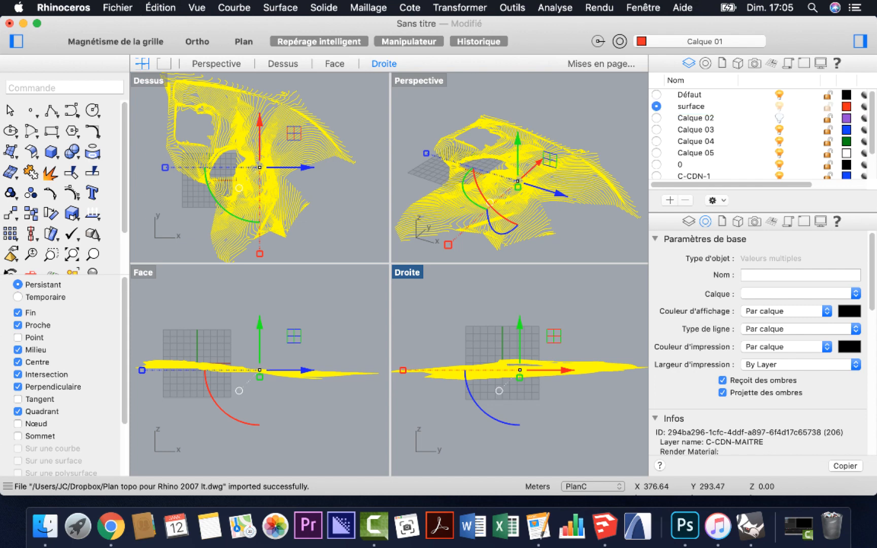
# - Maximize the Dessus view, select all the contour curves there and turn on their edit points
pyautogui.scroll(-2, 339, 198)
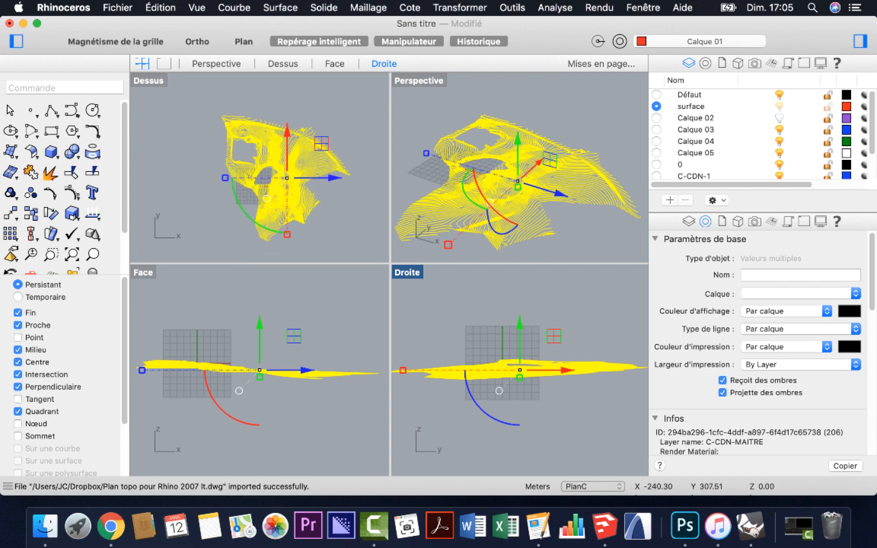
pyautogui.scroll(4, 144, 81)
pyautogui.doubleClick(148, 80)
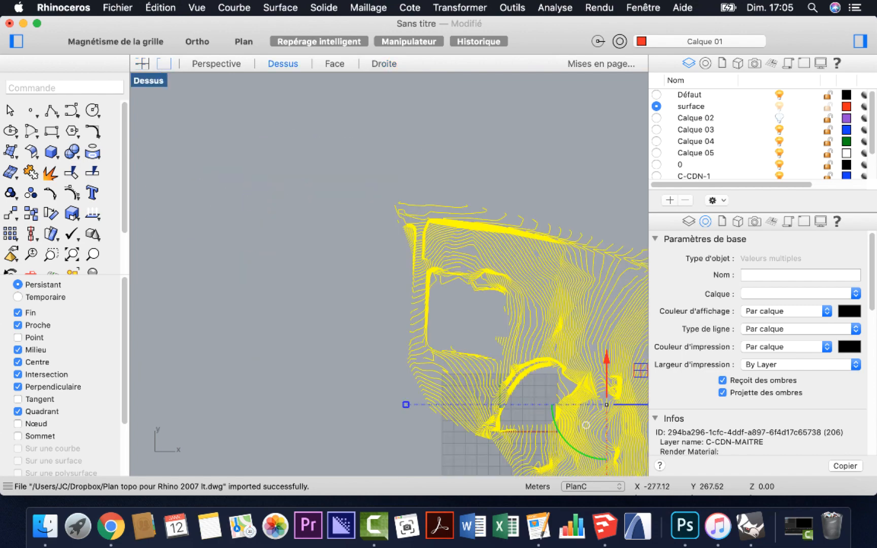
pyautogui.scroll(-6, 242, 184)
pyautogui.scroll(2, 514, 314)
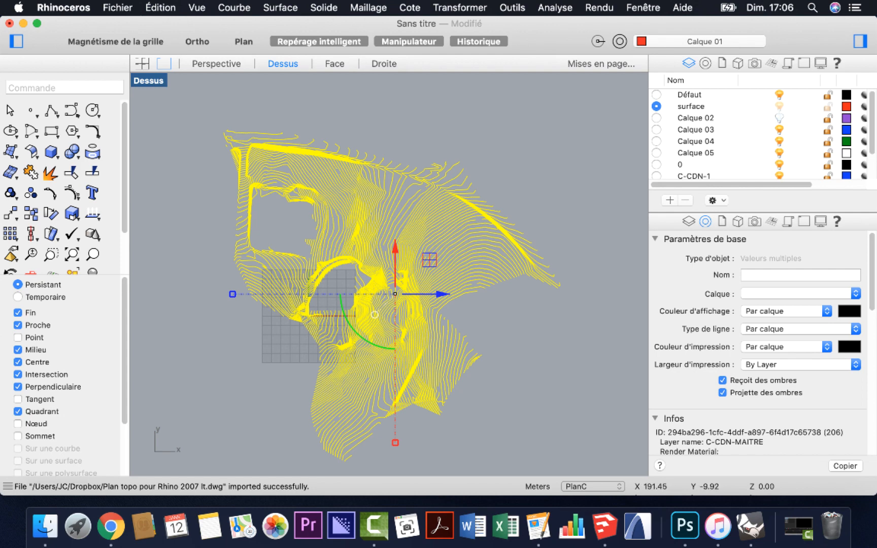
pyautogui.press('Escape')
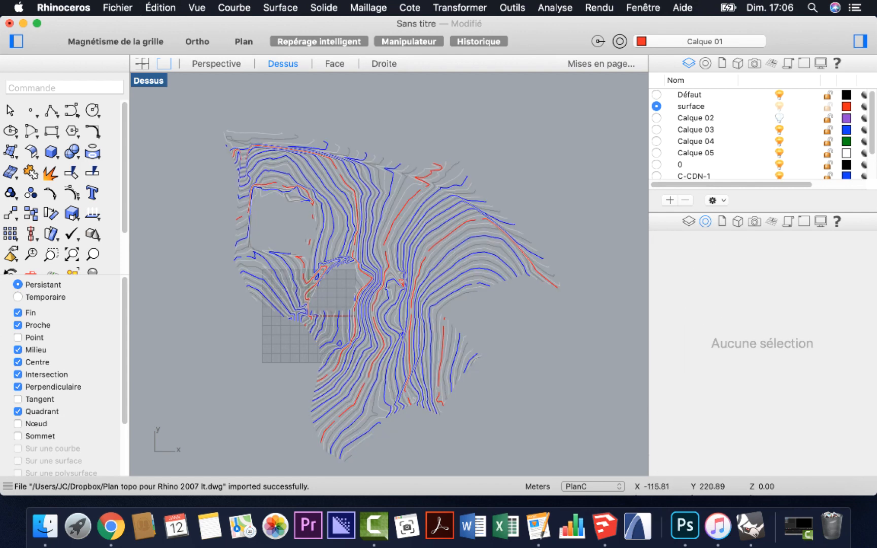
pyautogui.moveTo(201, 111); pyautogui.dragTo(573, 464)
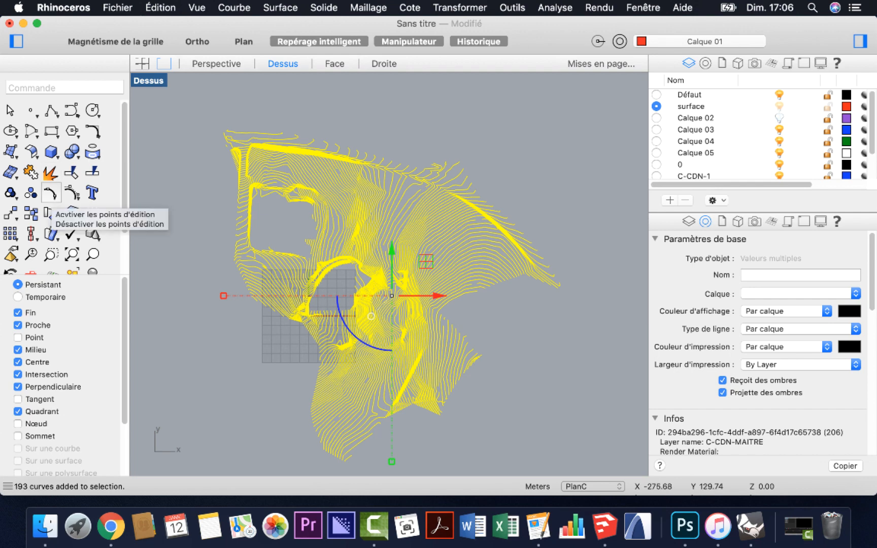
pyautogui.click(49, 213)
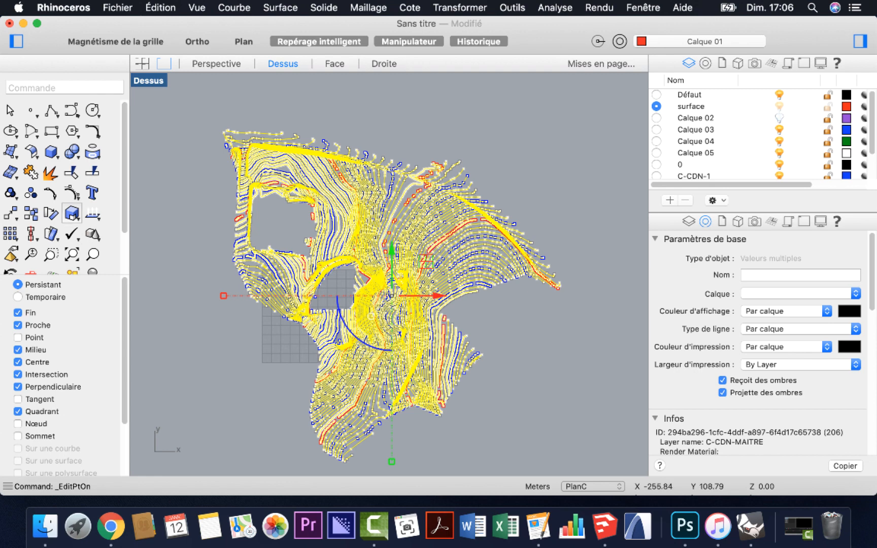
# - Select all the edit points of the contour curves
pyautogui.scroll(-3, 71, 253)
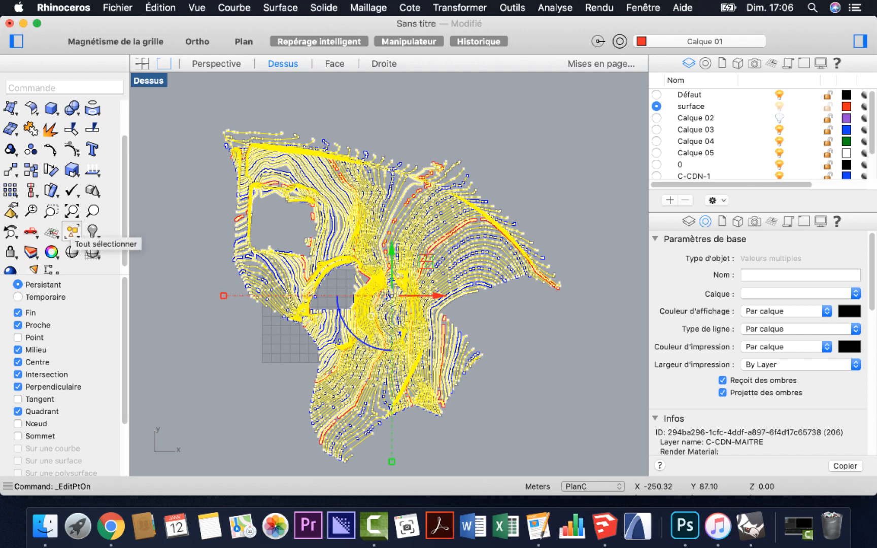
pyautogui.click(73, 232)
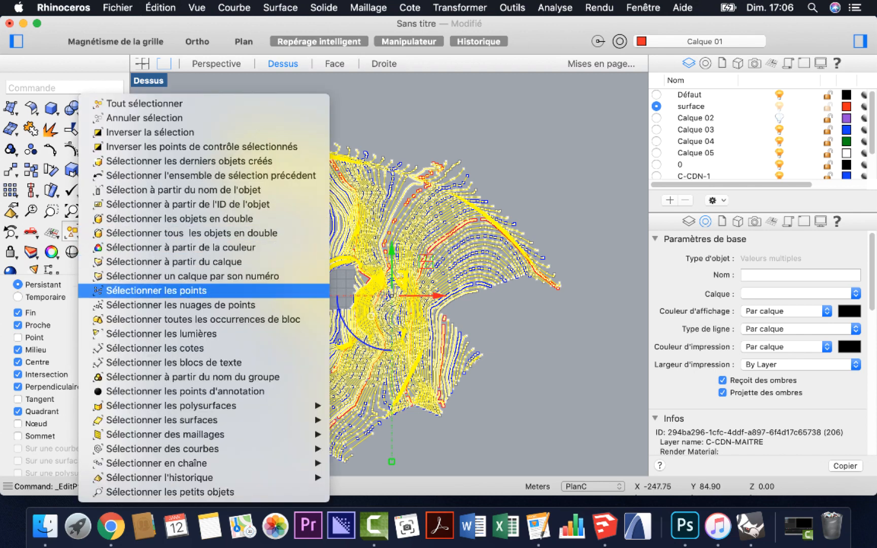
pyautogui.click(153, 290)
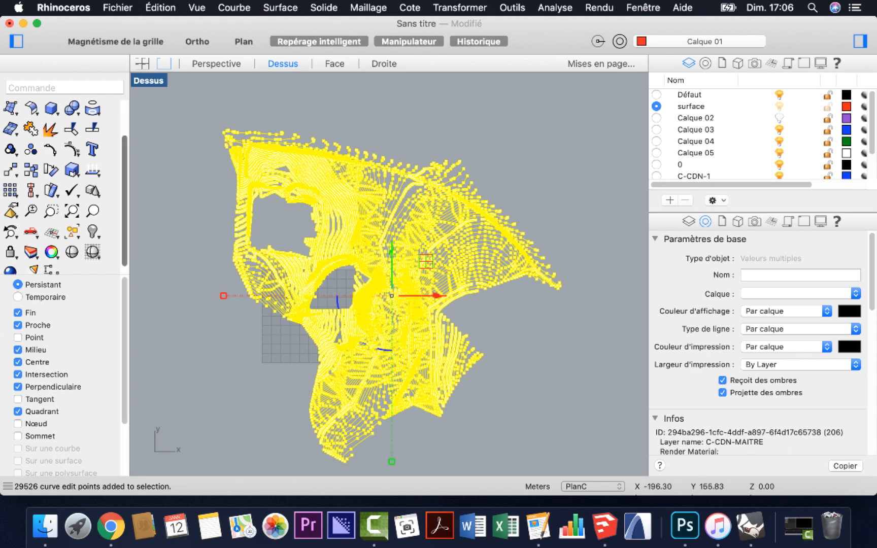
# - Preview a Patch surface through the selected points with sample spacing 1, 50 U and 50 V segments, stiffness 5 and automatic trim
pyautogui.scroll(3, 66, 187)
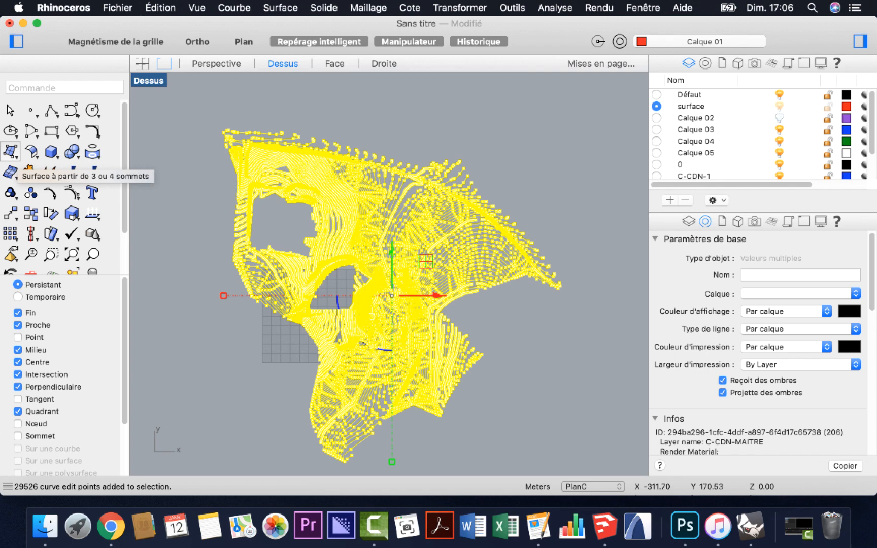
pyautogui.click(10, 151)
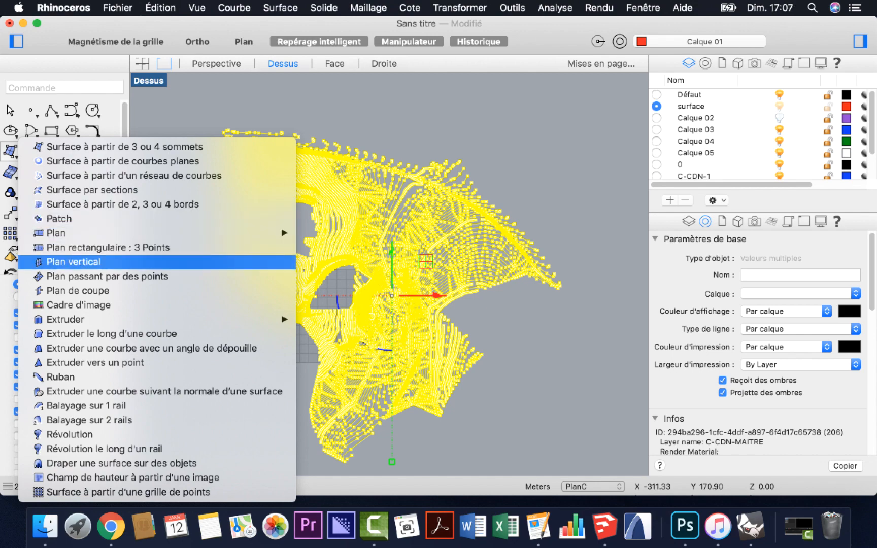
pyautogui.click(59, 218)
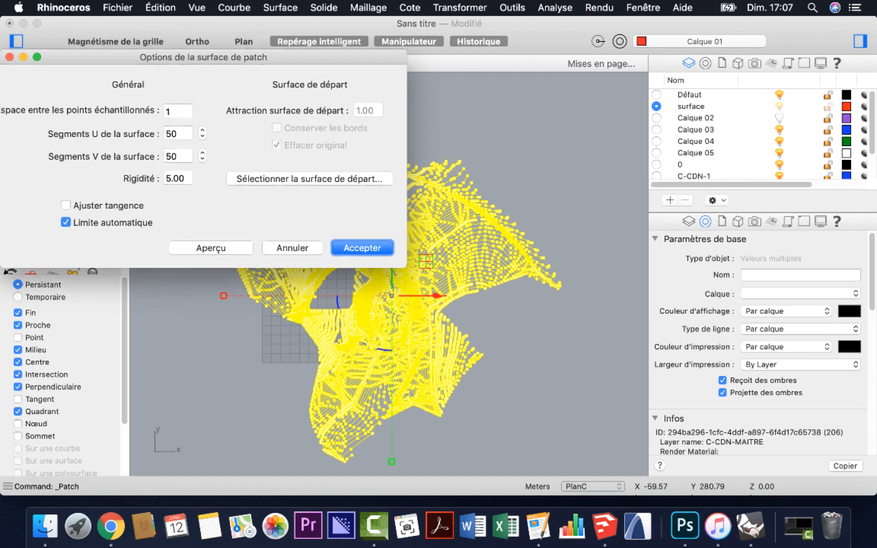
pyautogui.moveTo(203, 55); pyautogui.dragTo(630, 98)
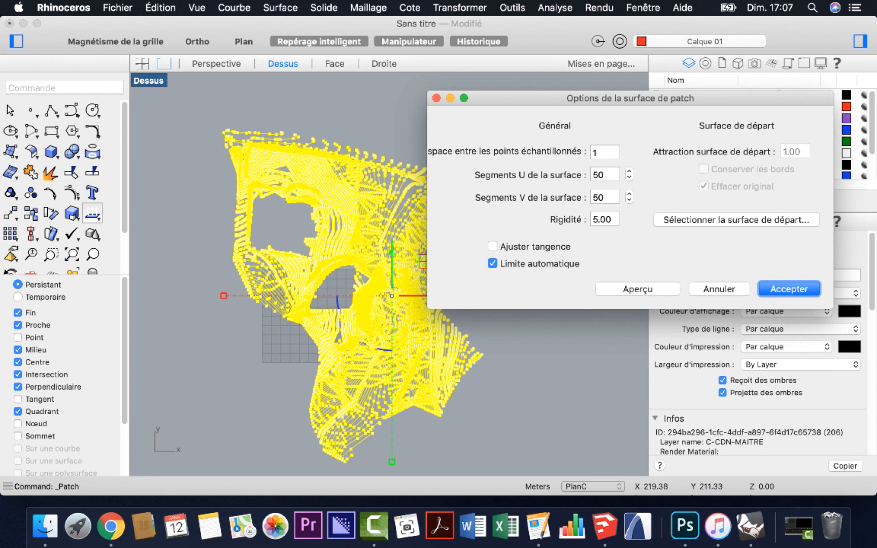
pyautogui.moveTo(630, 98); pyautogui.dragTo(626, 85)
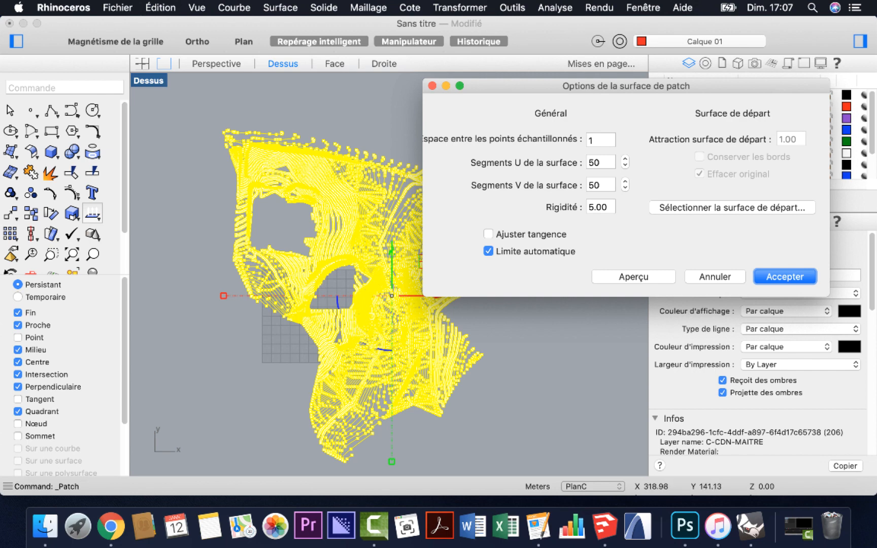
pyautogui.click(641, 288)
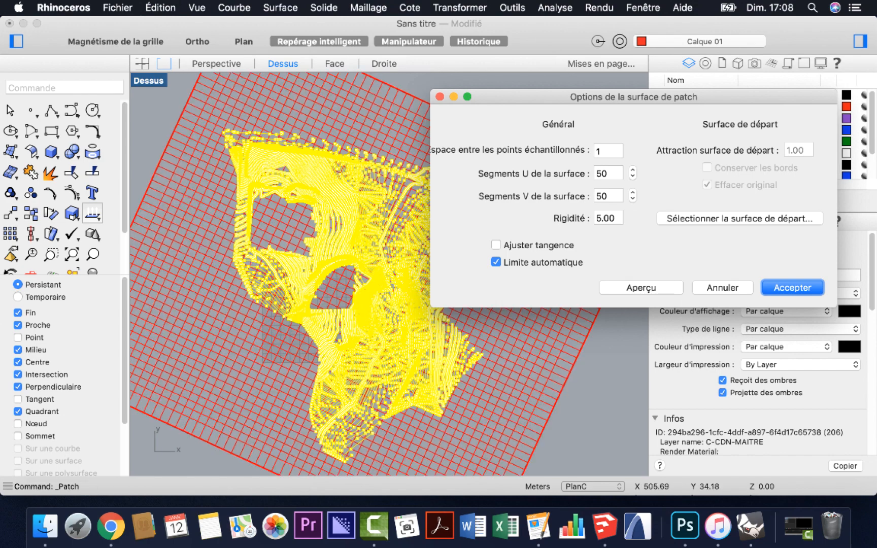
# - Examine how the patch preview follows the contour points in the four-view layout, close up in the Perspective view
pyautogui.moveTo(537, 97); pyautogui.dragTo(515, 387)
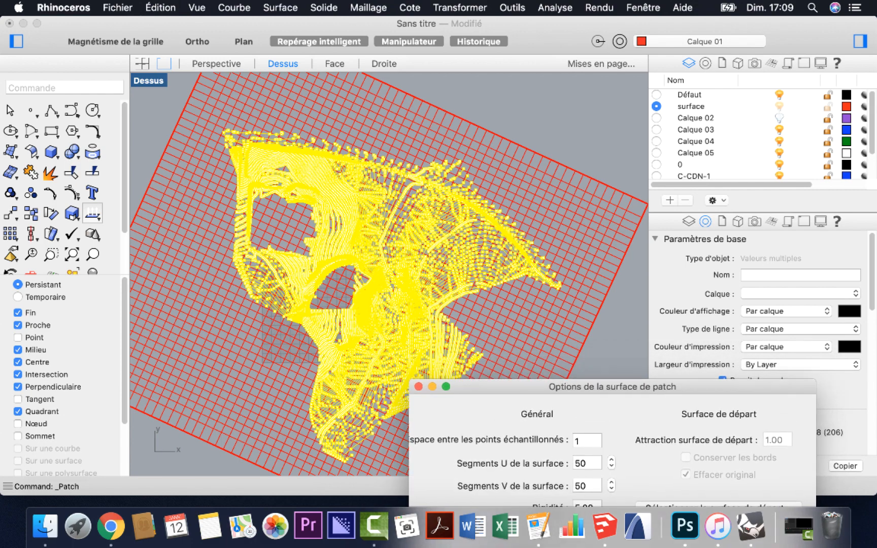
pyautogui.doubleClick(149, 81)
pyautogui.scroll(-5, 489, 165)
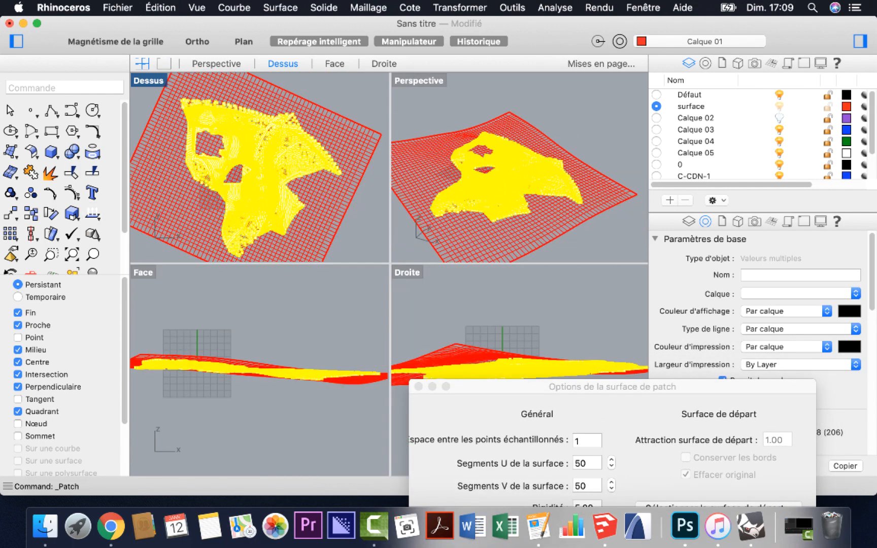
pyautogui.scroll(-3, 488, 165)
pyautogui.scroll(5, 489, 165)
pyautogui.moveTo(489, 175); pyautogui.dragTo(528, 165, button='right')
pyautogui.scroll(5, 495, 172)
pyautogui.scroll(-4, 519, 167)
pyautogui.scroll(5, 519, 168)
pyautogui.scroll(8, 520, 168)
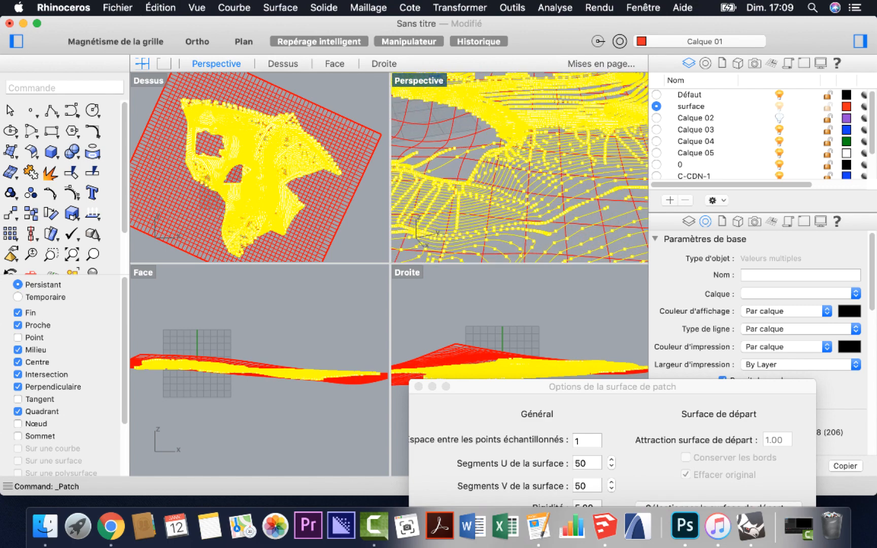
pyautogui.scroll(-3, 520, 162)
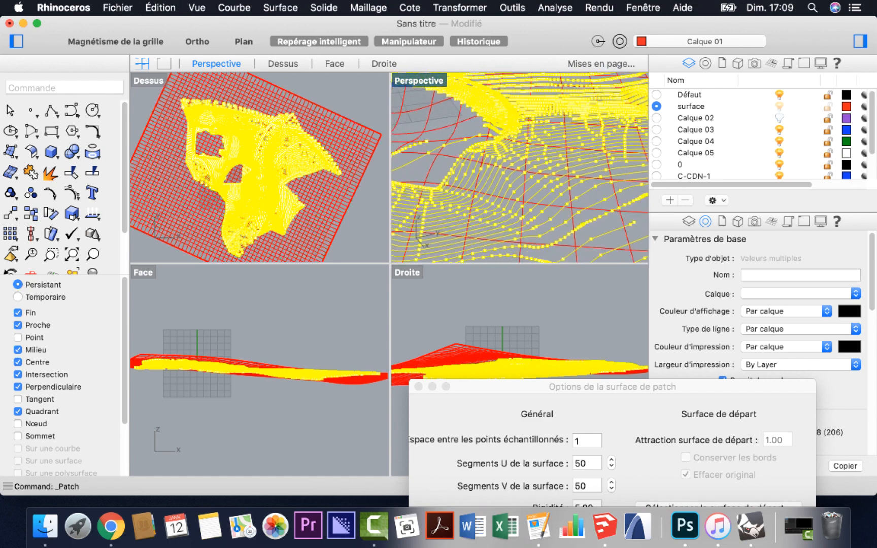
# - Set the Perspective view to Shaded display and inspect the patch preview close up along the contour points
pyautogui.rightClick(438, 80)
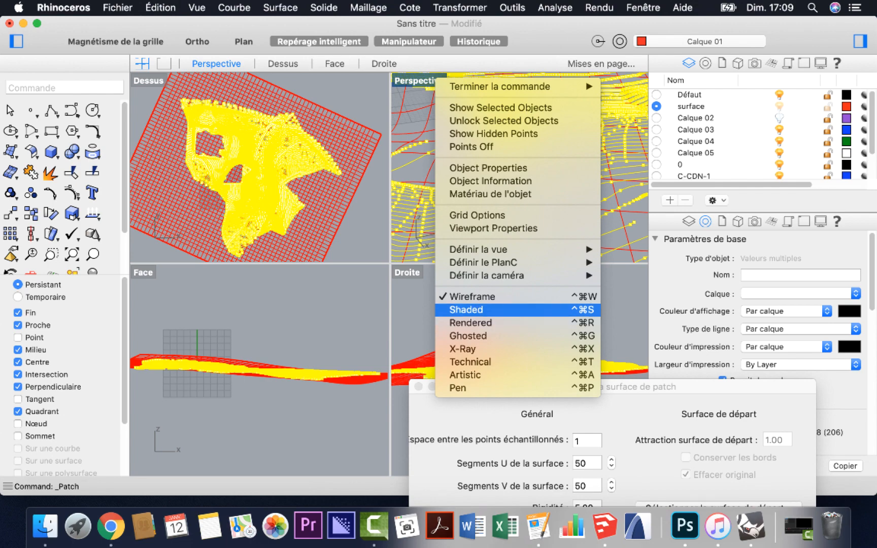
pyautogui.click(466, 310)
pyautogui.moveTo(520, 178)
pyautogui.mouseDown(button='right')
pyautogui.moveTo(568, 138)
pyautogui.moveTo(558, 155)
pyautogui.moveTo(549, 142)
pyautogui.moveTo(534, 164)
pyautogui.moveTo(583, 144)
pyautogui.moveTo(578, 132)
pyautogui.moveTo(521, 168)
pyautogui.moveTo(535, 153)
pyautogui.mouseUp(button='right')
pyautogui.scroll(10, 520, 167)
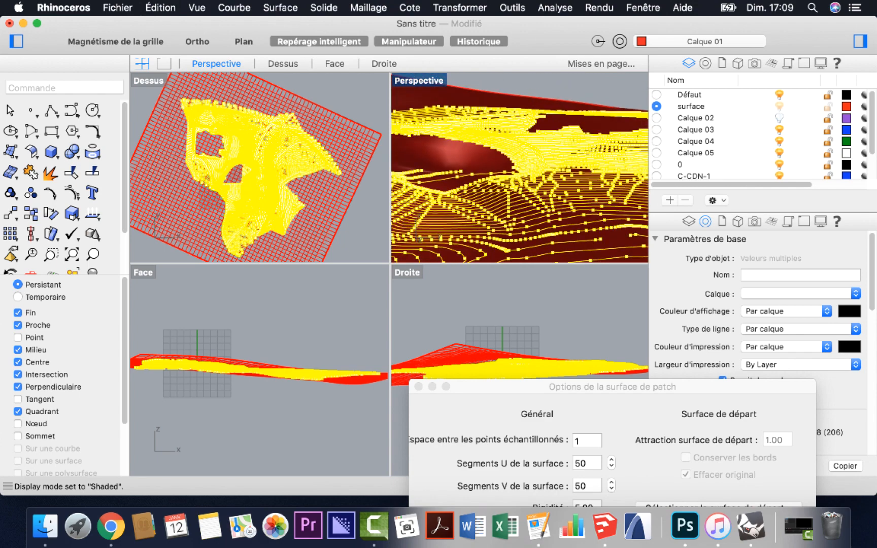
pyautogui.scroll(3, 520, 167)
pyautogui.scroll(5, 520, 167)
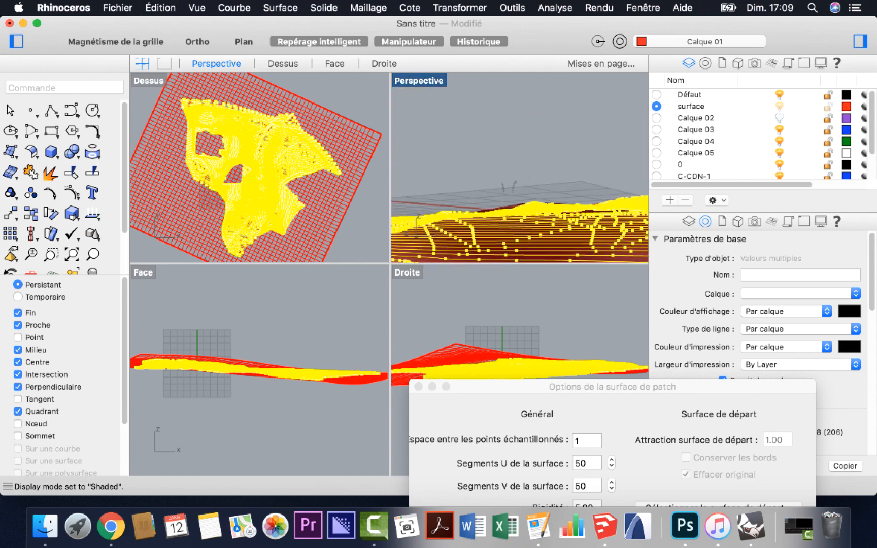
# - Examine the shaded patch preview against the contour points from several angles in the Perspective view
pyautogui.moveTo(520, 168); pyautogui.dragTo(553, 162, button='right')
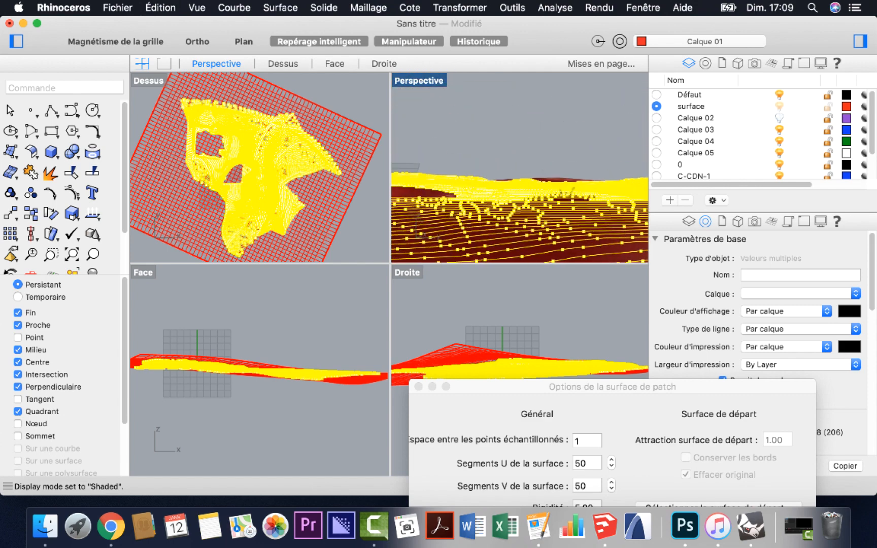
pyautogui.scroll(-8, 520, 167)
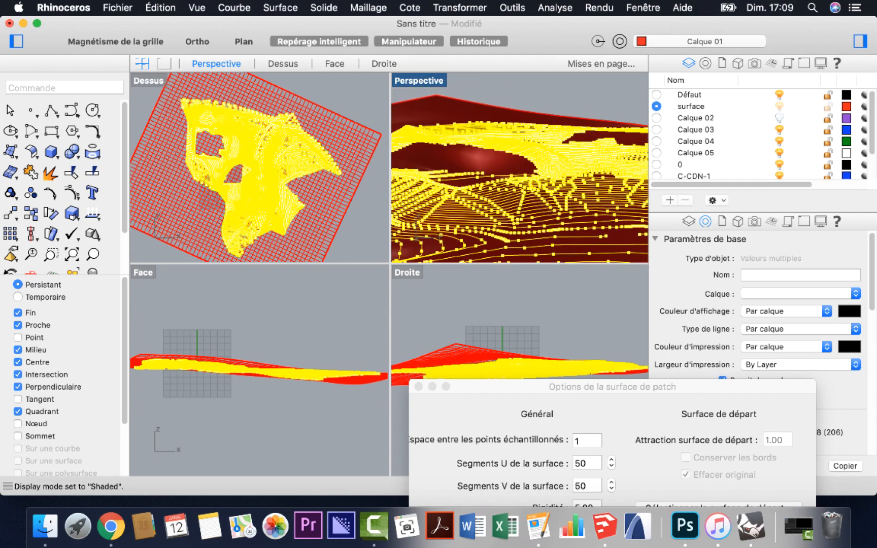
pyautogui.scroll(-3, 520, 167)
pyautogui.scroll(-10, 520, 167)
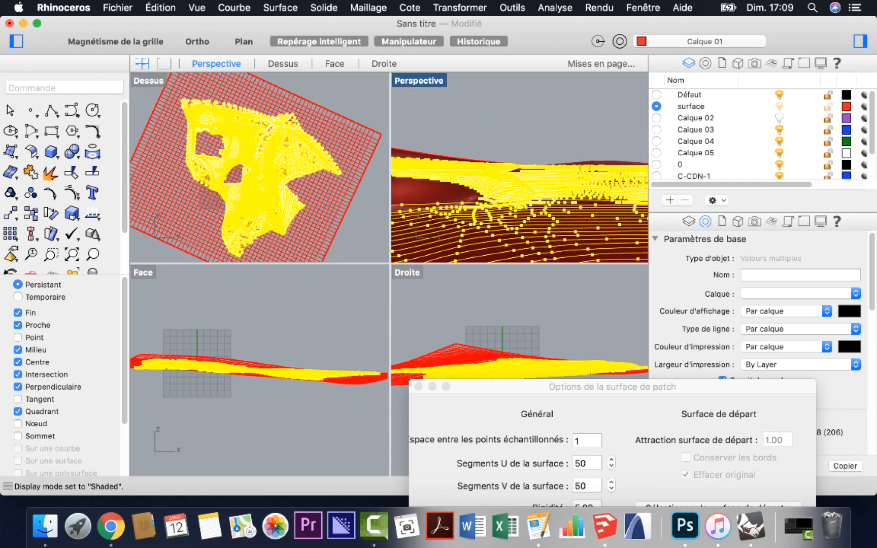
pyautogui.scroll(-3, 520, 167)
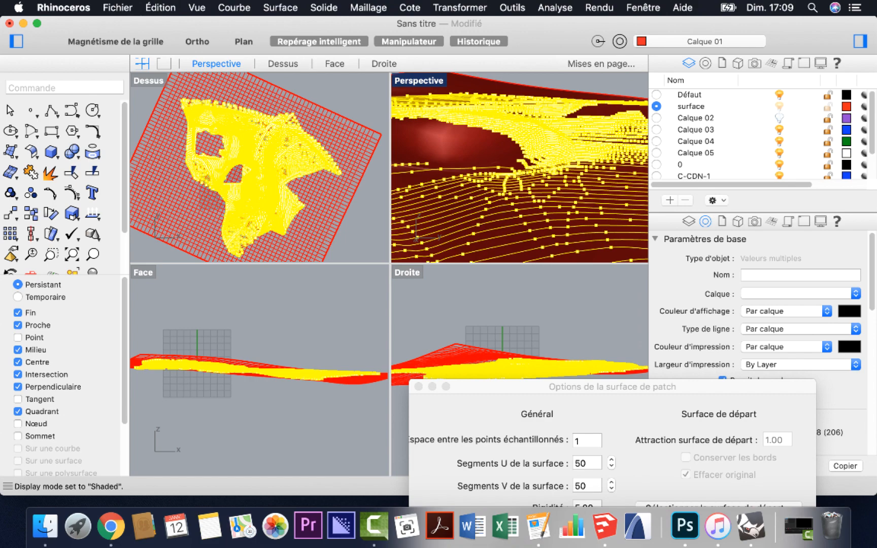
pyautogui.scroll(-8, 519, 167)
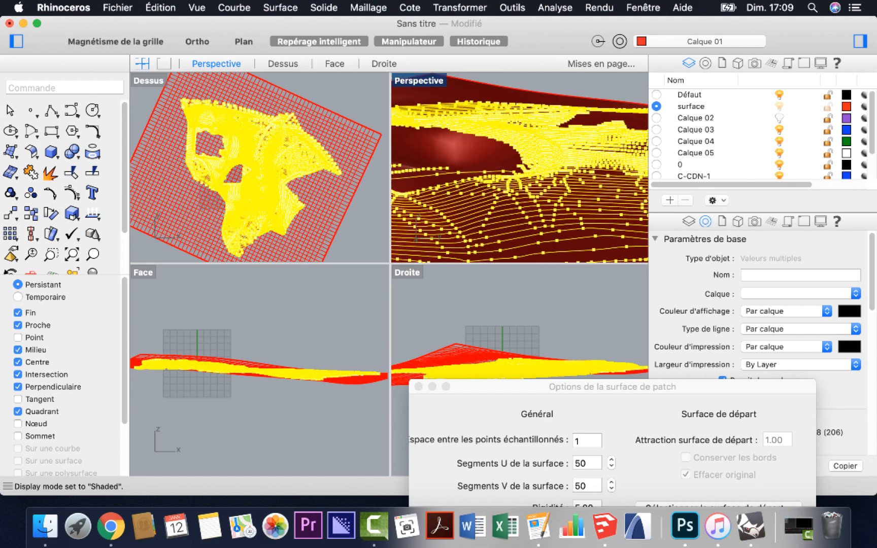
pyautogui.scroll(8, 520, 167)
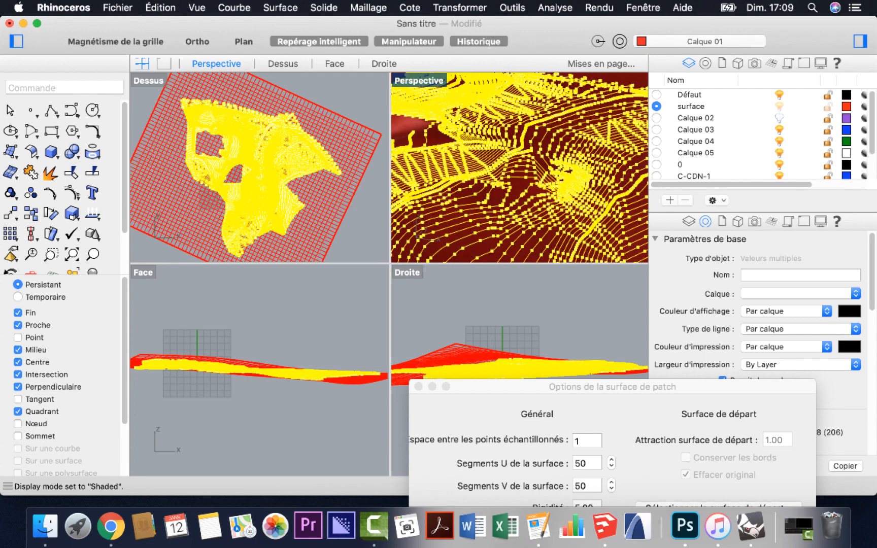
# - Compare the patch preview's grid with the contour points in the Top view, close up and zoomed out
pyautogui.scroll(-10, 259, 167)
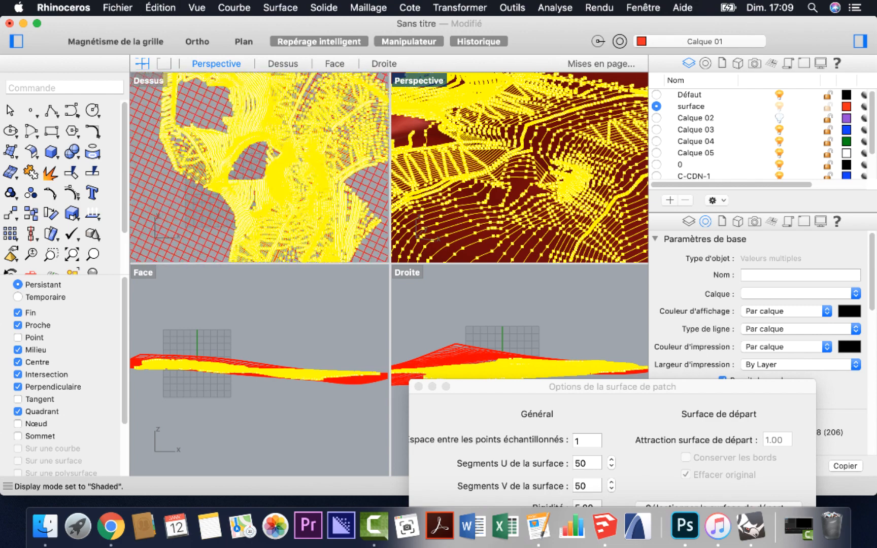
pyautogui.scroll(-3, 259, 167)
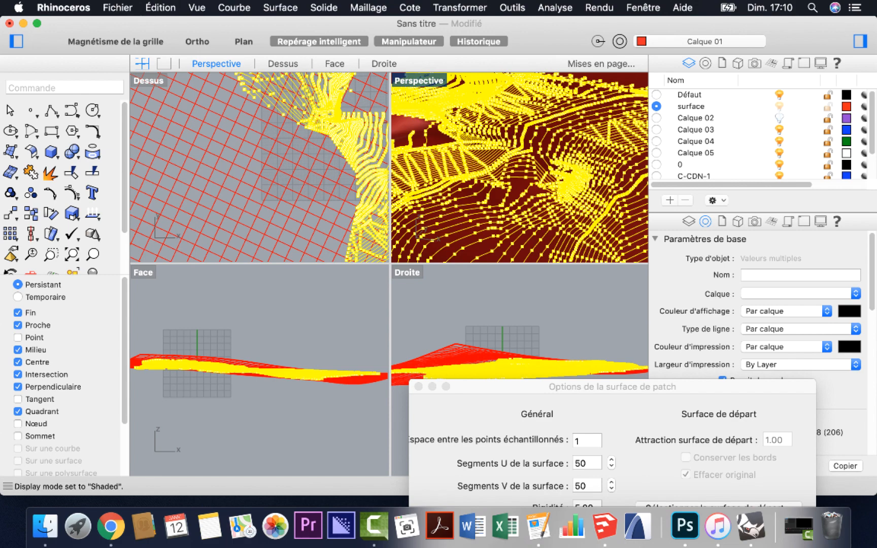
pyautogui.scroll(-8, 259, 167)
pyautogui.scroll(10, 260, 167)
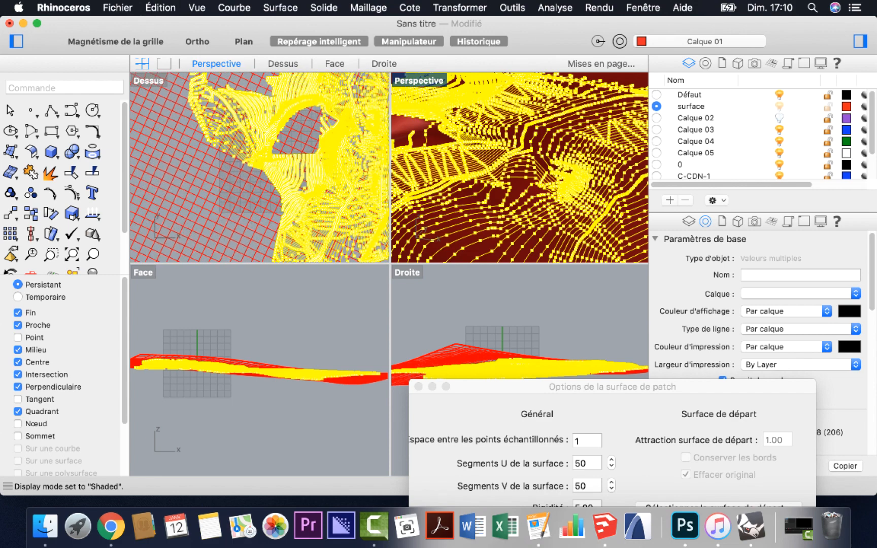
pyautogui.scroll(10, 259, 167)
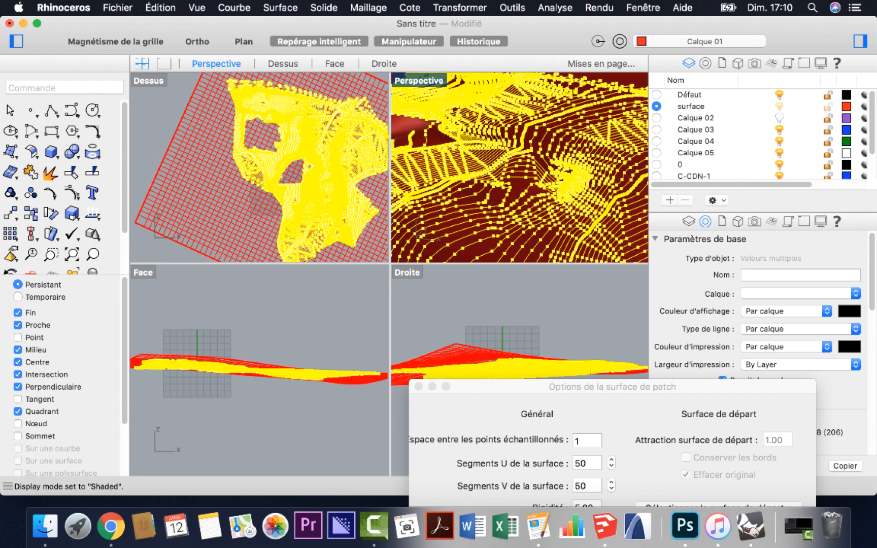
pyautogui.scroll(-2, 482, 303)
pyautogui.scroll(-15, 487, 190)
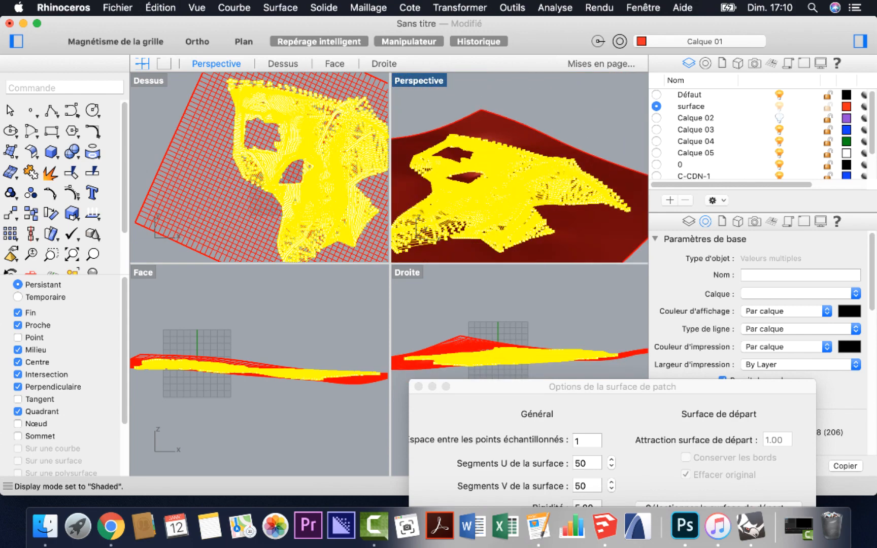
# - Create the patch surface with sample spacing 1, 50 U and 50 V segments, stiffness 5 and automatic trim
pyautogui.scroll(-3, 520, 167)
pyautogui.scroll(5, 520, 167)
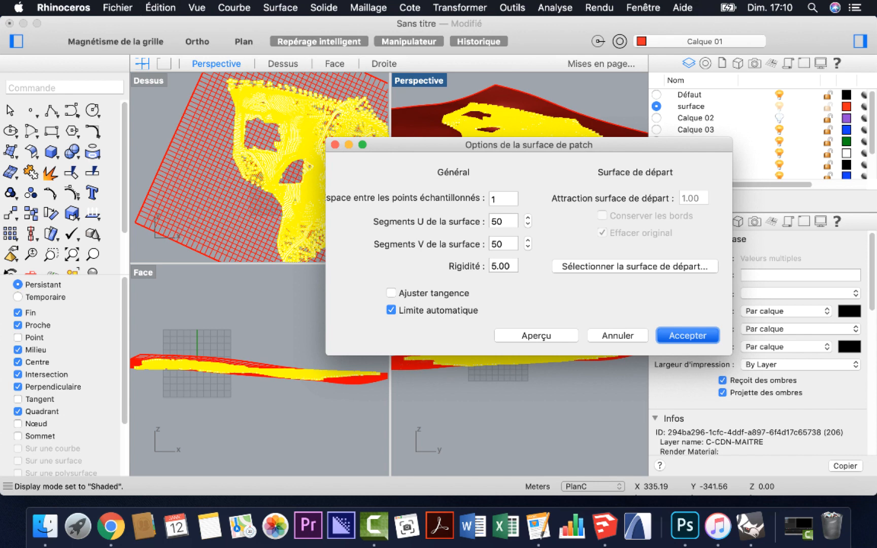
pyautogui.press('Return')
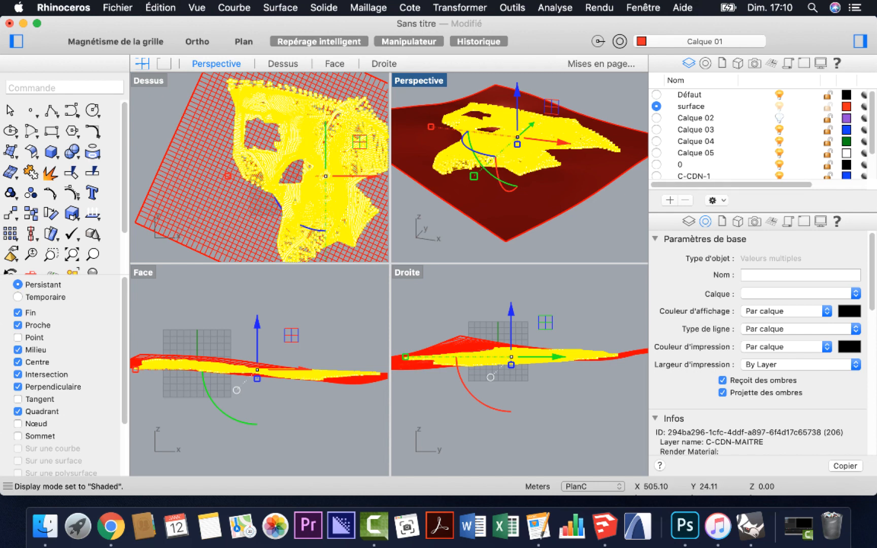
# - Hide the layers 0, C-CDN-1, C-CDN-05, C-CDN-025 and C-CDN-MAITRE, leaving the patch surface displayed
pyautogui.click(779, 165)
pyautogui.click(779, 175)
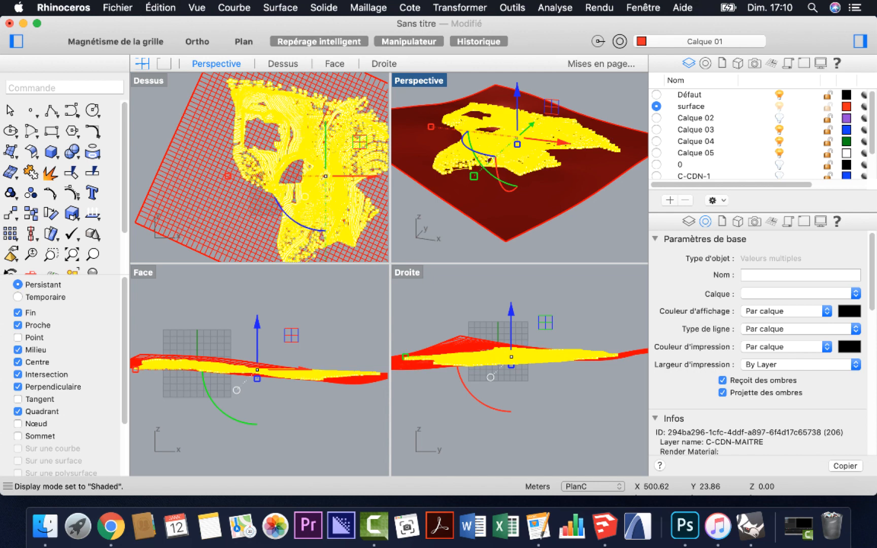
pyautogui.scroll(-3, 762, 134)
pyautogui.click(779, 149)
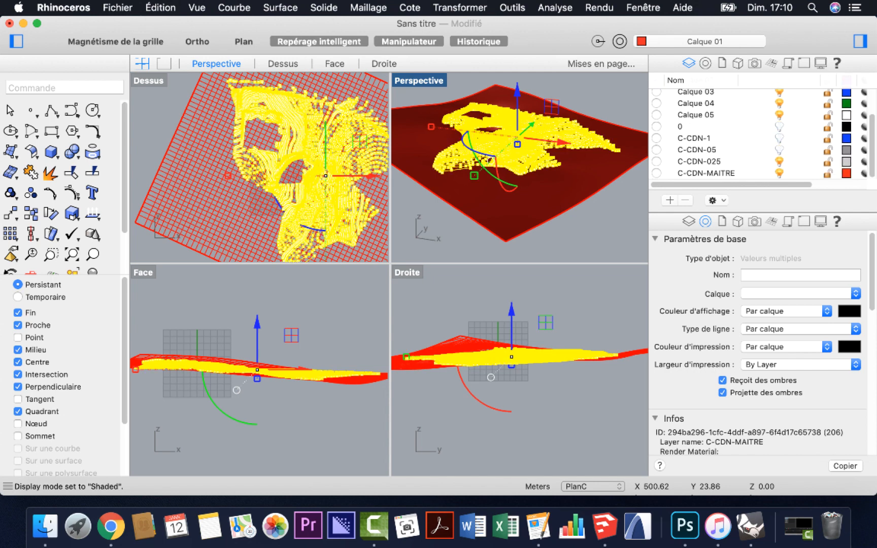
pyautogui.click(779, 162)
pyautogui.click(779, 173)
# - Inspect the relief of the shaded terrain surface from several angles in the Perspective view
pyautogui.scroll(5, 507, 147)
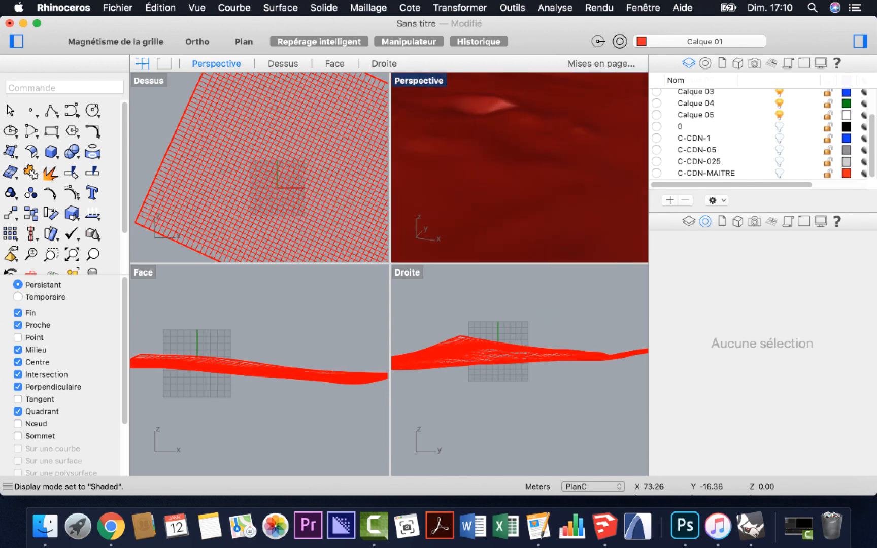
pyautogui.moveTo(508, 147); pyautogui.dragTo(563, 152, button='right')
pyautogui.scroll(6, 549, 147)
pyautogui.scroll(-8, 520, 167)
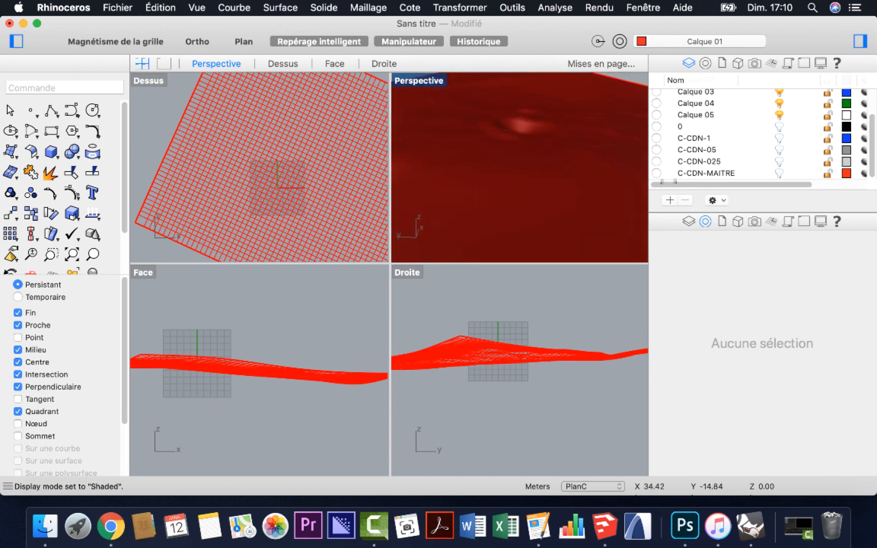
pyautogui.moveTo(574, 163); pyautogui.dragTo(462, 167, button='right')
pyautogui.scroll(5, 599, 193)
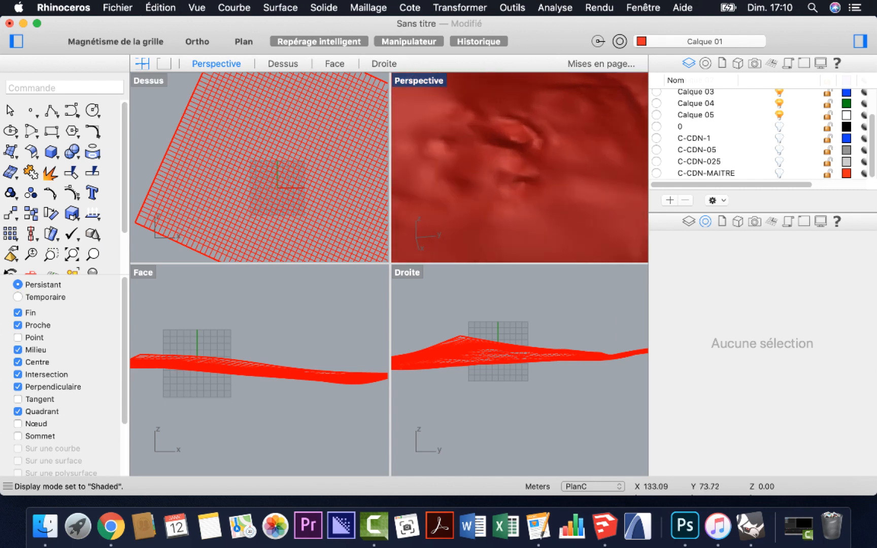
pyautogui.scroll(-7, 602, 193)
pyautogui.moveTo(497, 198); pyautogui.dragTo(594, 196, button='right')
pyautogui.scroll(5, 538, 142)
pyautogui.moveTo(513, 190)
pyautogui.mouseDown(button='right')
pyautogui.moveTo(542, 195)
pyautogui.moveTo(489, 163)
pyautogui.moveTo(428, 166)
pyautogui.moveTo(446, 180)
pyautogui.moveTo(528, 196)
pyautogui.mouseUp(button='right')
pyautogui.scroll(2, 528, 196)
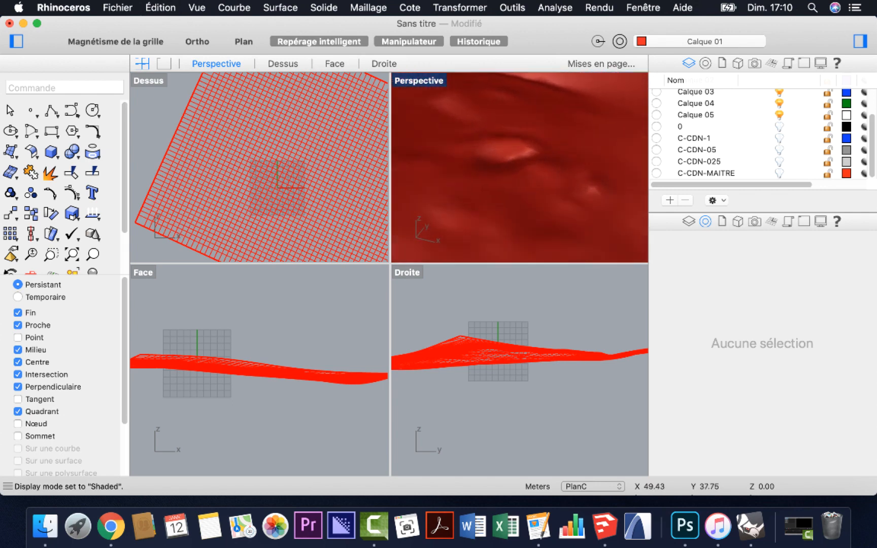
pyautogui.scroll(-5, 574, 188)
# - Change the colour of the surface layer to a slightly darkened, muted green
pyautogui.scroll(3, 761, 134)
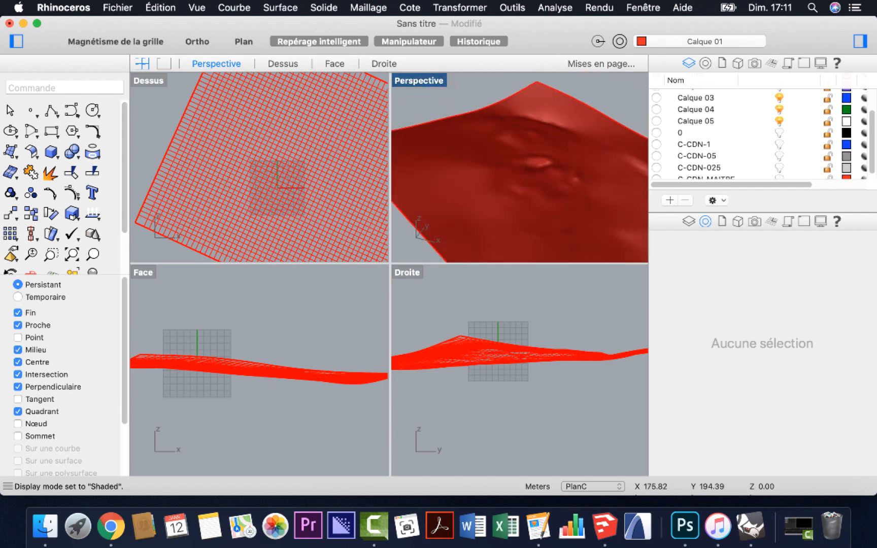
pyautogui.click(845, 106)
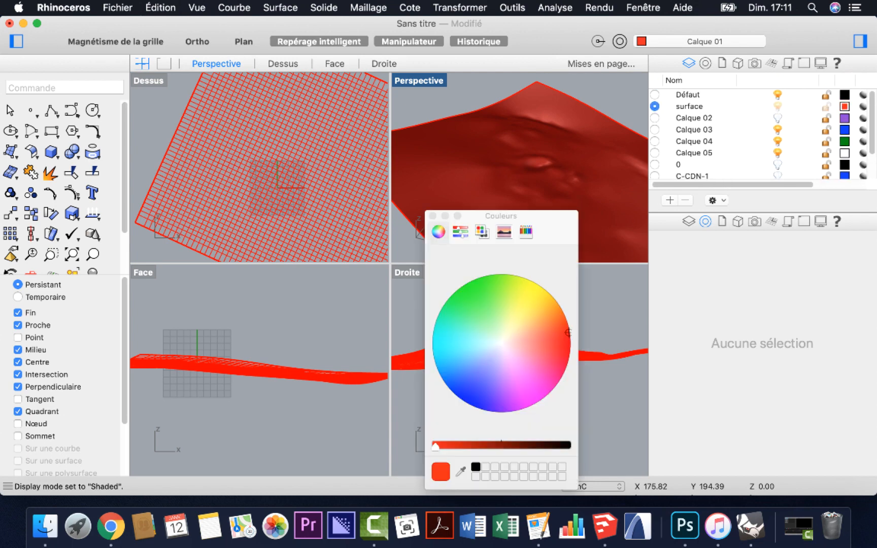
pyautogui.click(471, 323)
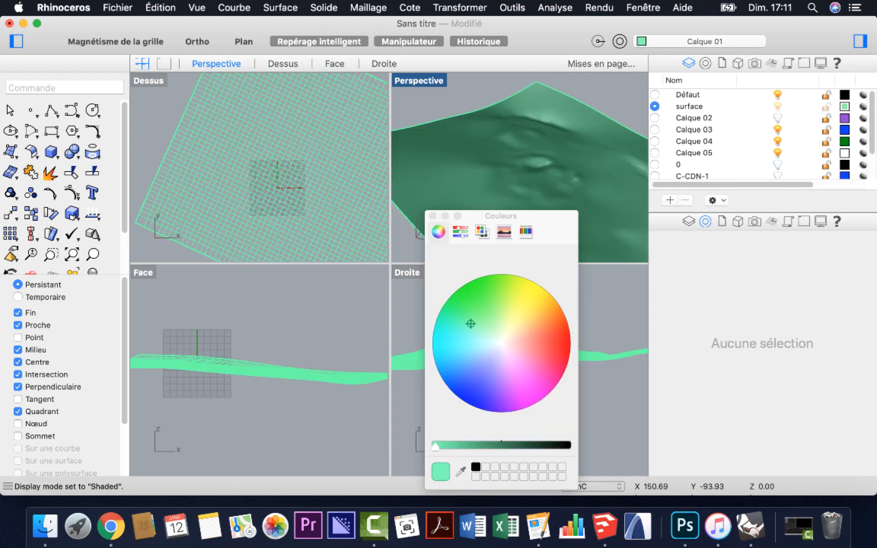
pyautogui.moveTo(435, 446); pyautogui.dragTo(475, 446)
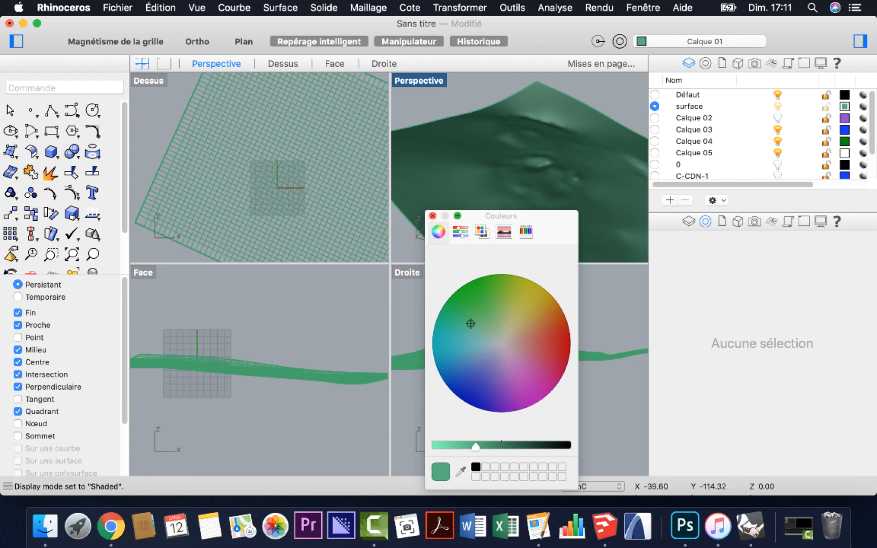
pyautogui.click(432, 215)
# - Maximize the Perspective view and examine the green terrain surface both as a whole and close up
pyautogui.doubleClick(418, 80)
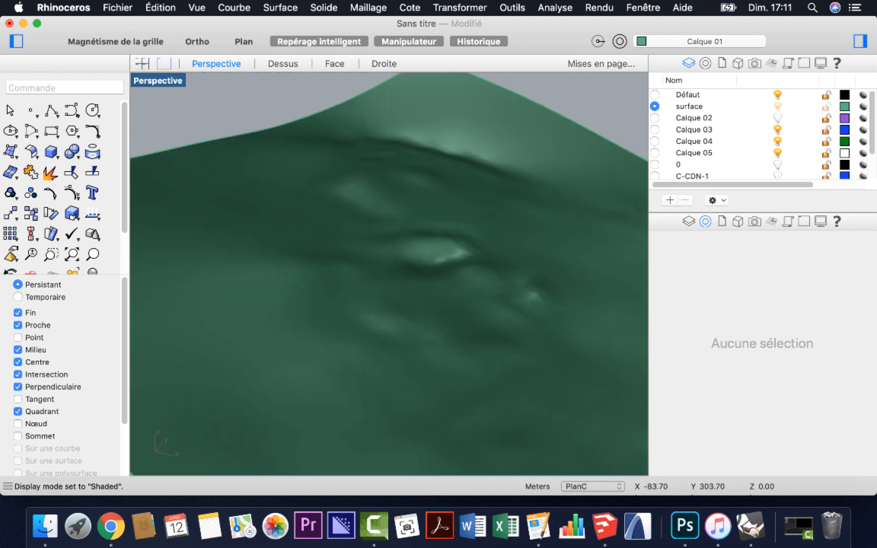
pyautogui.scroll(-8, 413, 345)
pyautogui.moveTo(414, 351)
pyautogui.mouseDown(button='right')
pyautogui.moveTo(329, 325)
pyautogui.moveTo(424, 352)
pyautogui.mouseUp(button='right')
pyautogui.scroll(5, 510, 318)
pyautogui.scroll(3, 431, 274)
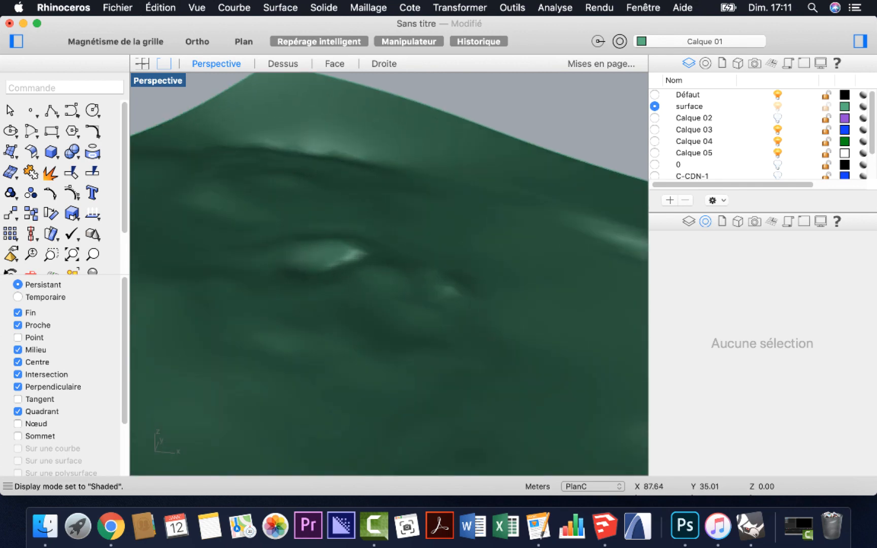
pyautogui.scroll(-6, 434, 273)
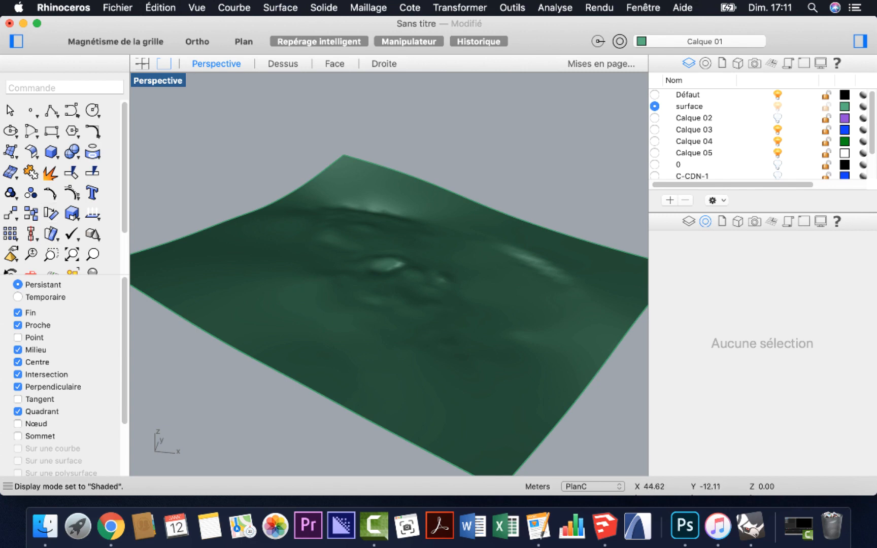
pyautogui.scroll(3, 373, 272)
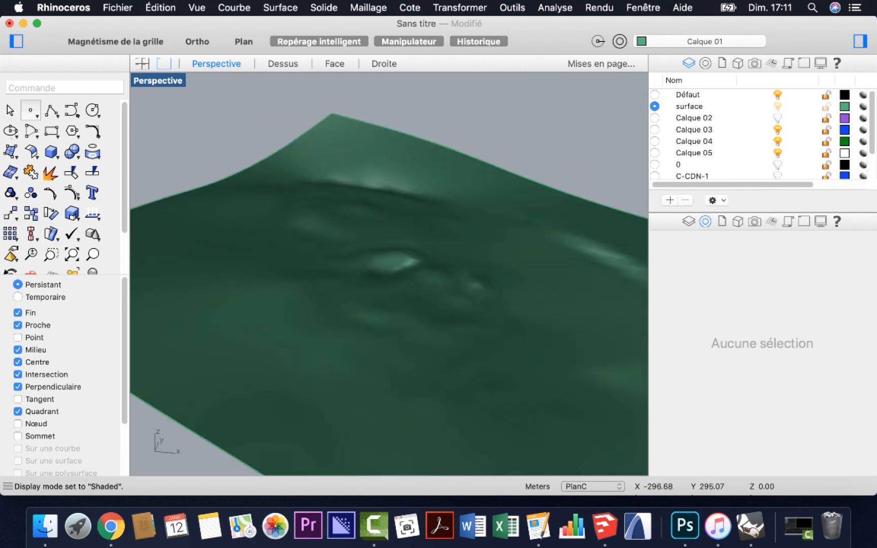
pyautogui.scroll(-2, 65, 187)
pyautogui.scroll(2, 65, 187)
pyautogui.scroll(6, 398, 266)
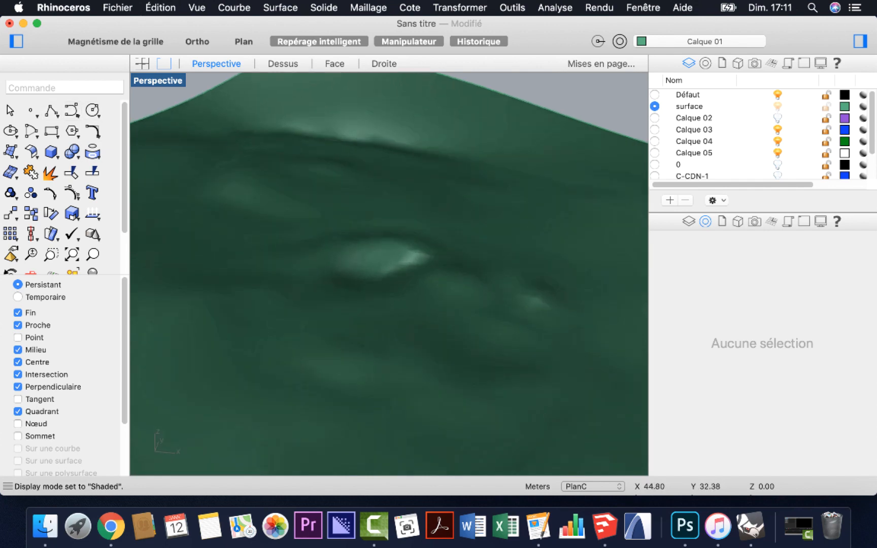
# - Check the terrain's bumps and hollows from a low angle, from the opposite side and from above
pyautogui.scroll(-1, 401, 280)
pyautogui.moveTo(403, 285); pyautogui.dragTo(426, 303, button='right')
pyautogui.scroll(5, 430, 302)
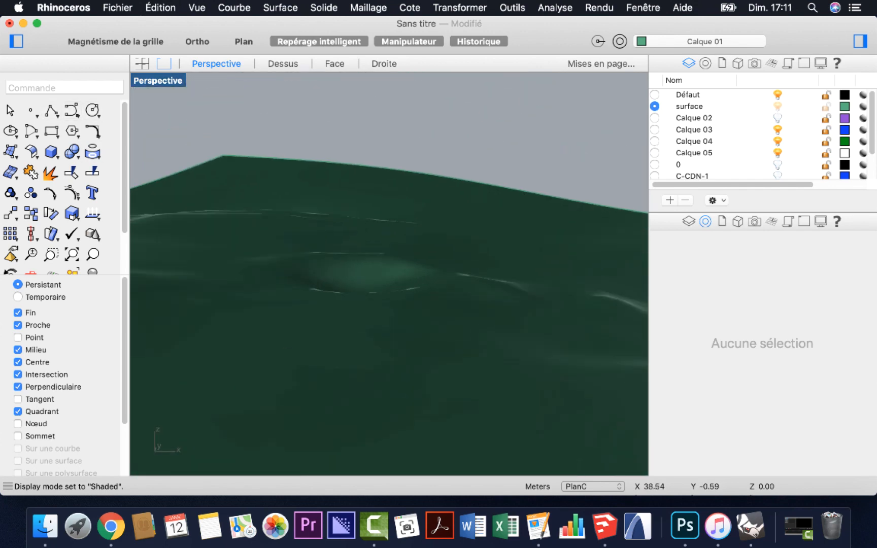
pyautogui.moveTo(362, 316)
pyautogui.mouseDown(button='right')
pyautogui.moveTo(406, 333)
pyautogui.moveTo(455, 304)
pyautogui.moveTo(464, 312)
pyautogui.moveTo(363, 304)
pyautogui.mouseUp(button='right')
pyautogui.scroll(-5, 446, 305)
pyautogui.scroll(-6, 439, 300)
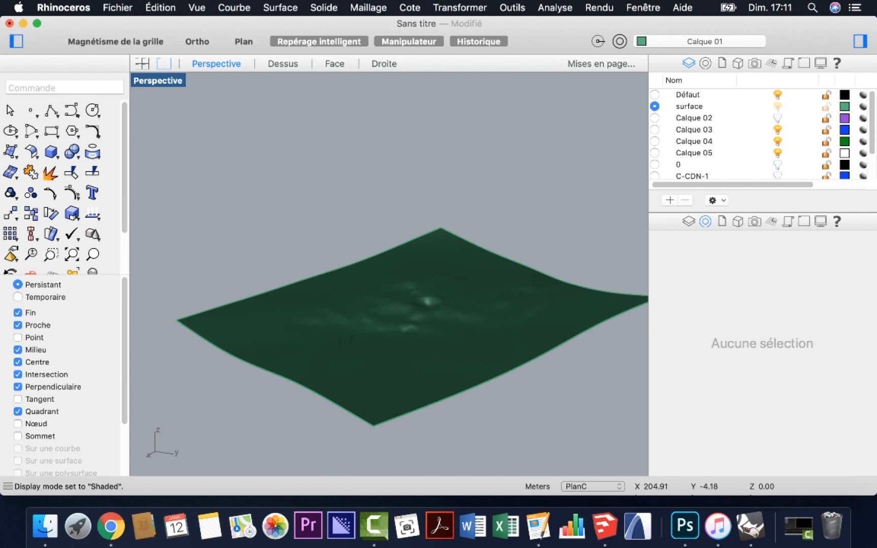
pyautogui.moveTo(373, 249); pyautogui.dragTo(414, 295, button='right')
pyautogui.scroll(5, 410, 264)
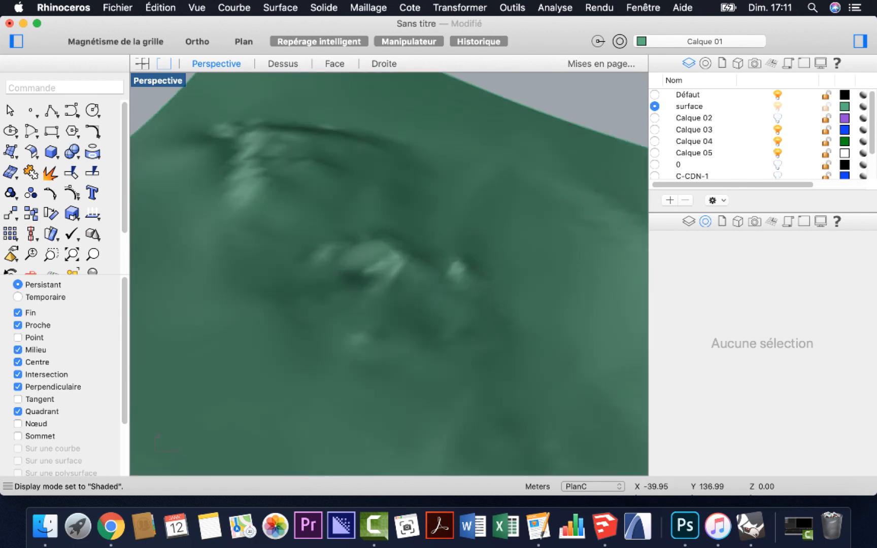